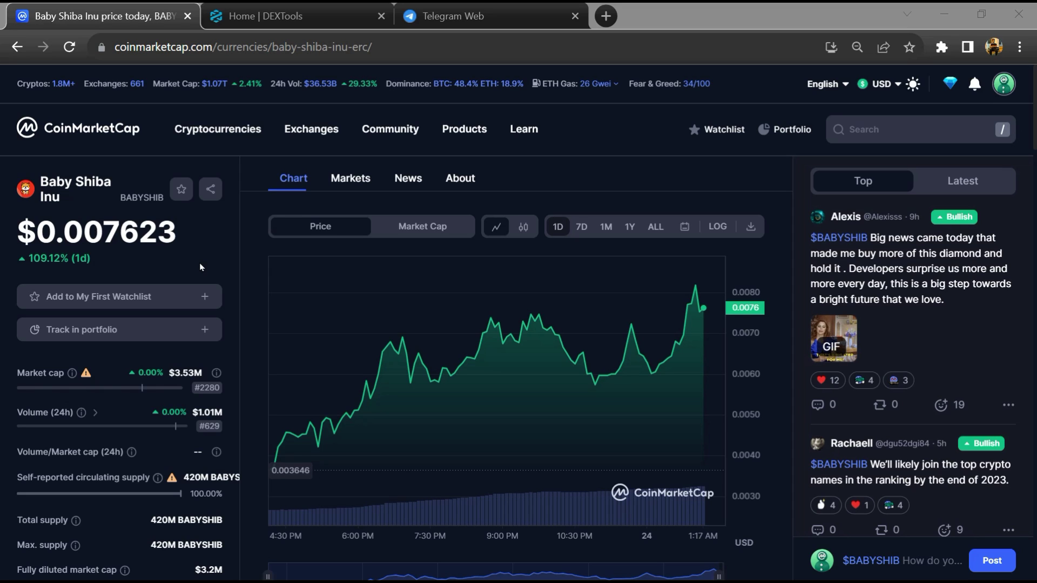
- Toggle the BABYSHIB comment sentiment until it ends on Bearish, then copy the contract address
left_click(199, 262)
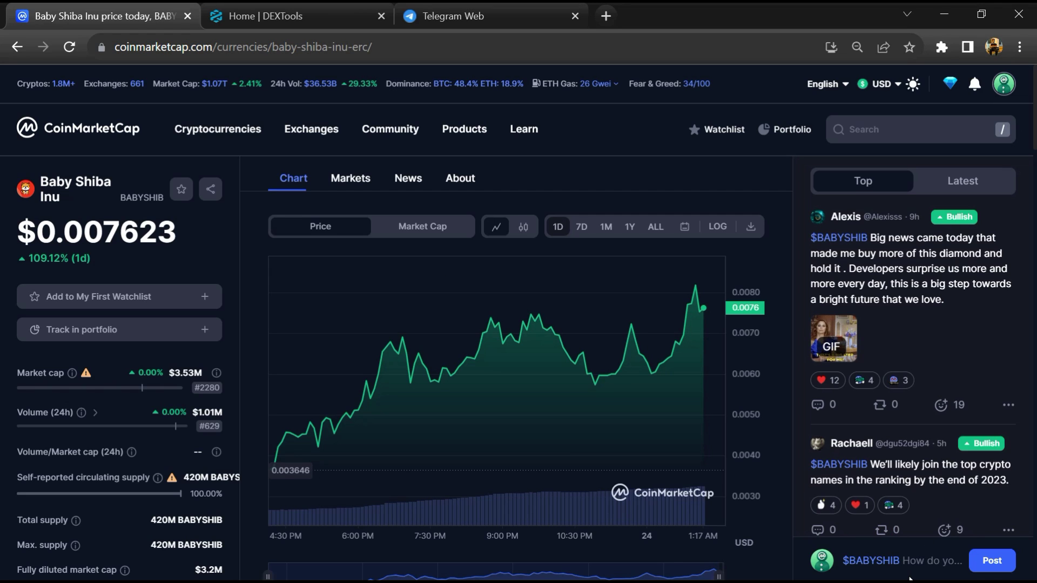
left_click(910, 561)
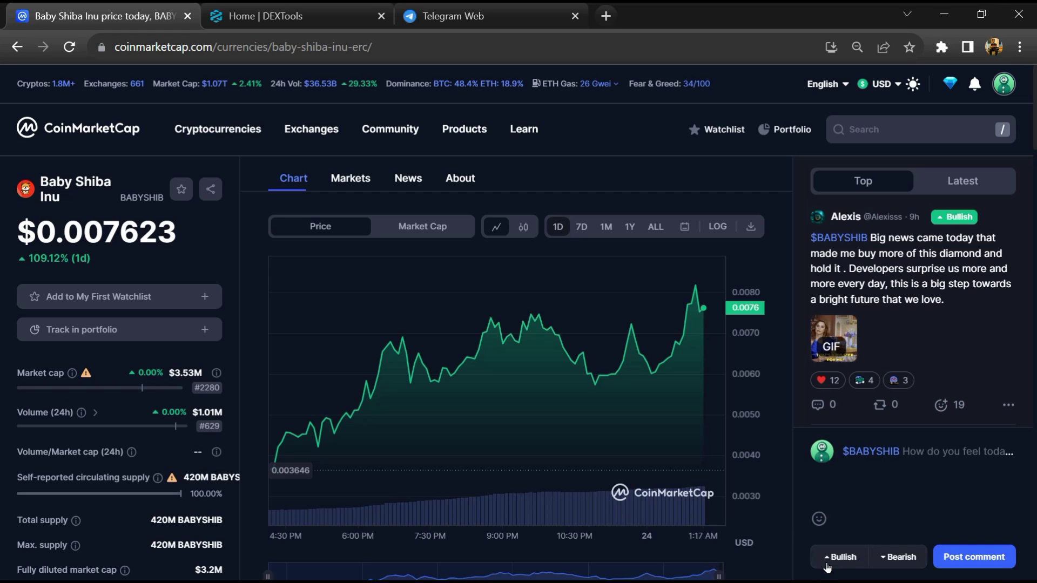
left_click(835, 559)
left_click(896, 560)
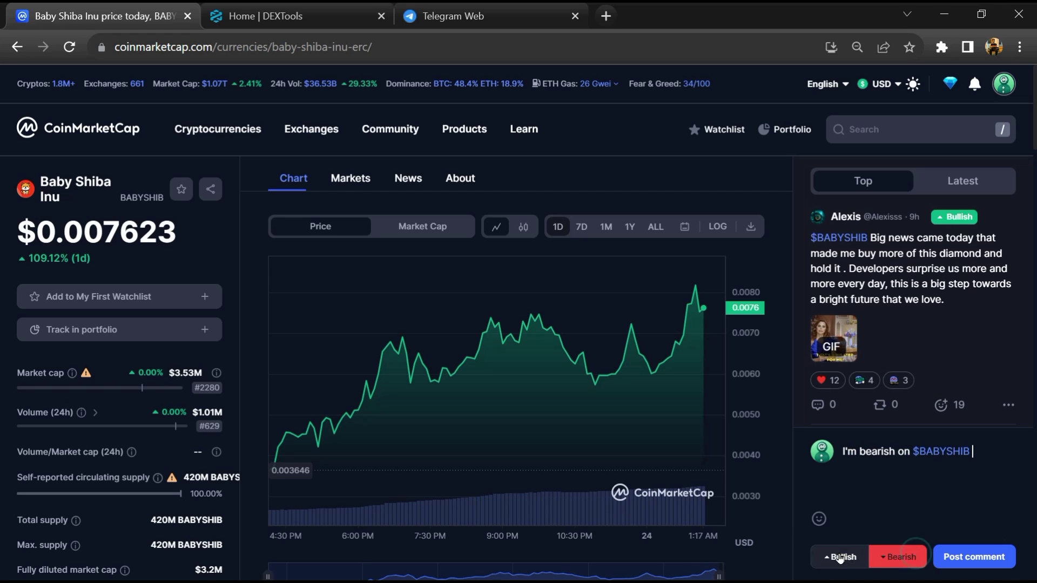
left_click(841, 558)
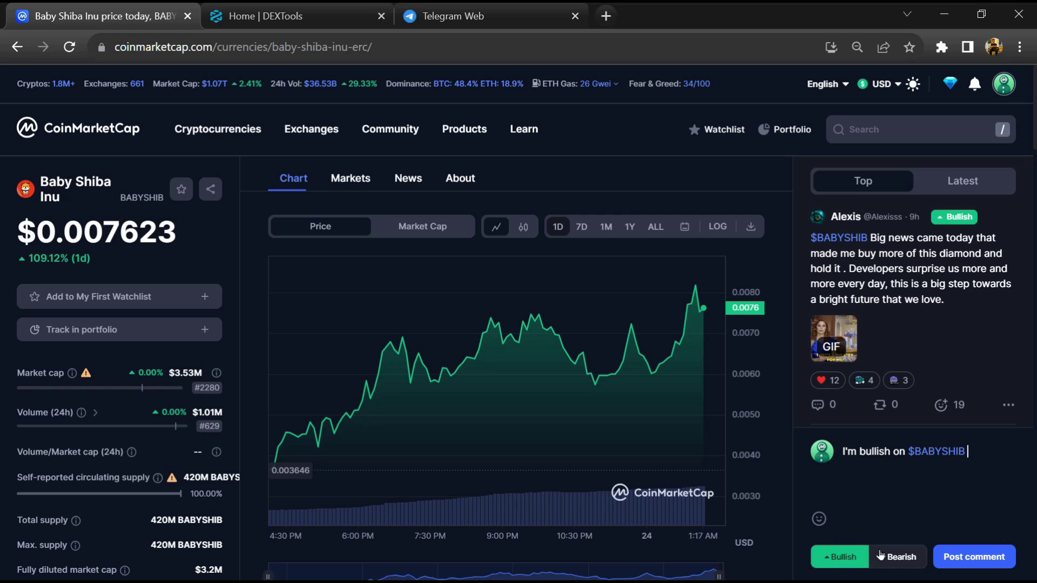
left_click(896, 558)
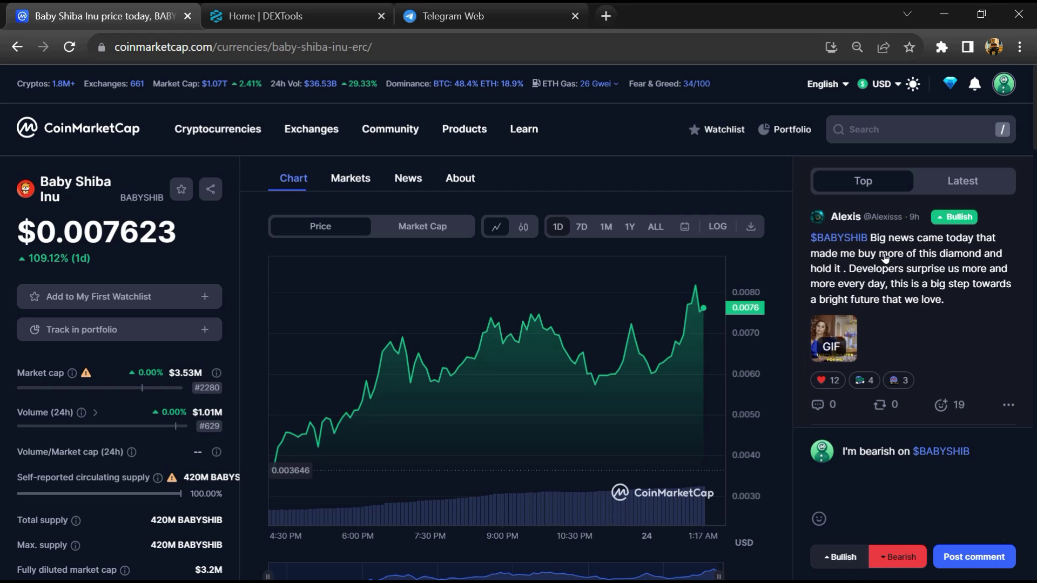
left_click_drag(885, 253, 949, 300)
scroll(898, 282, "down", 3)
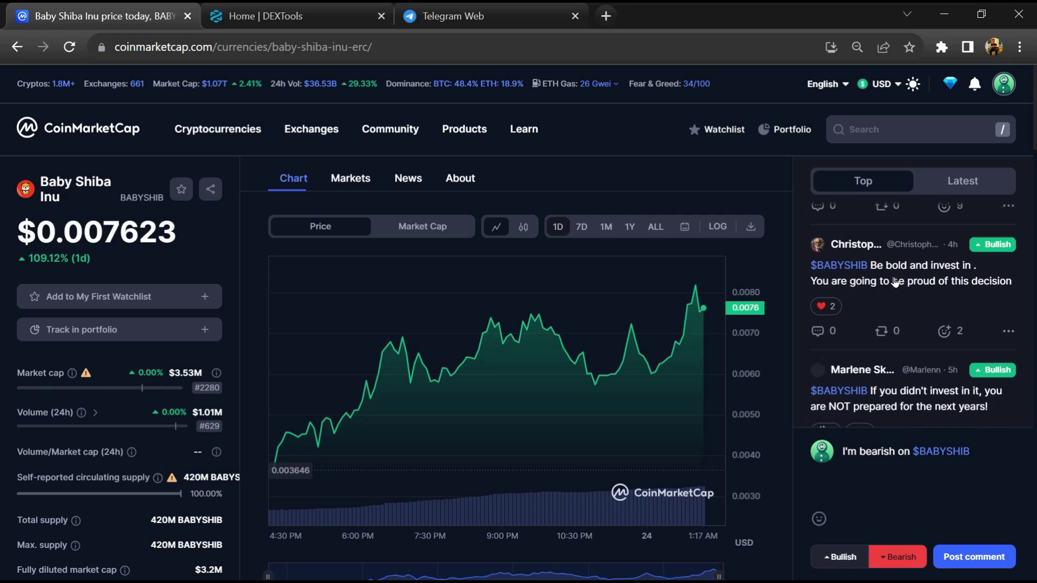
scroll(897, 282, "down", 3)
scroll(888, 287, "down", 2)
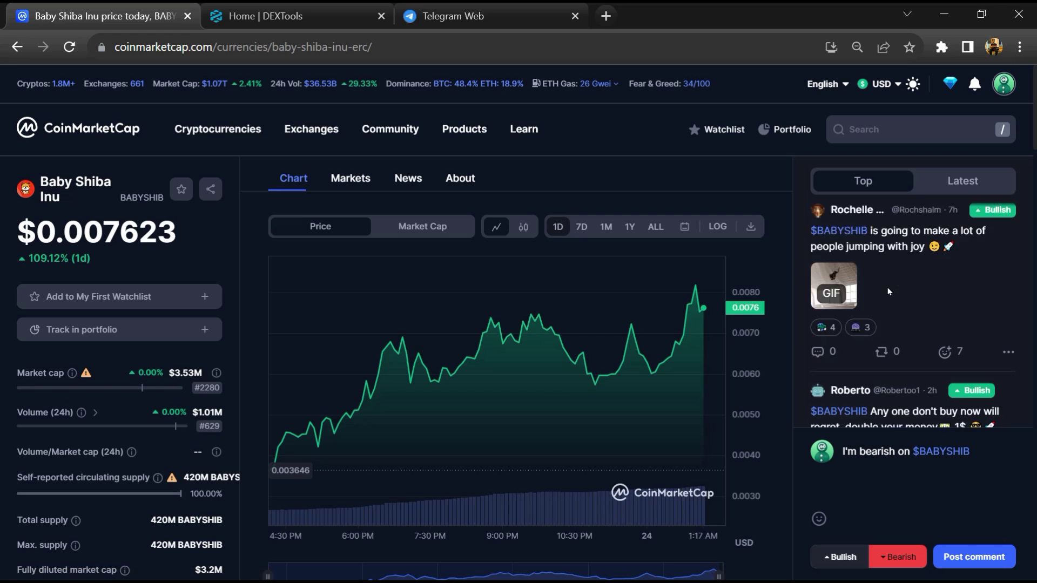
scroll(887, 287, "down", 3)
scroll(886, 293, "down", 3)
scroll(880, 317, "down", 3)
scroll(873, 330, "down", 3)
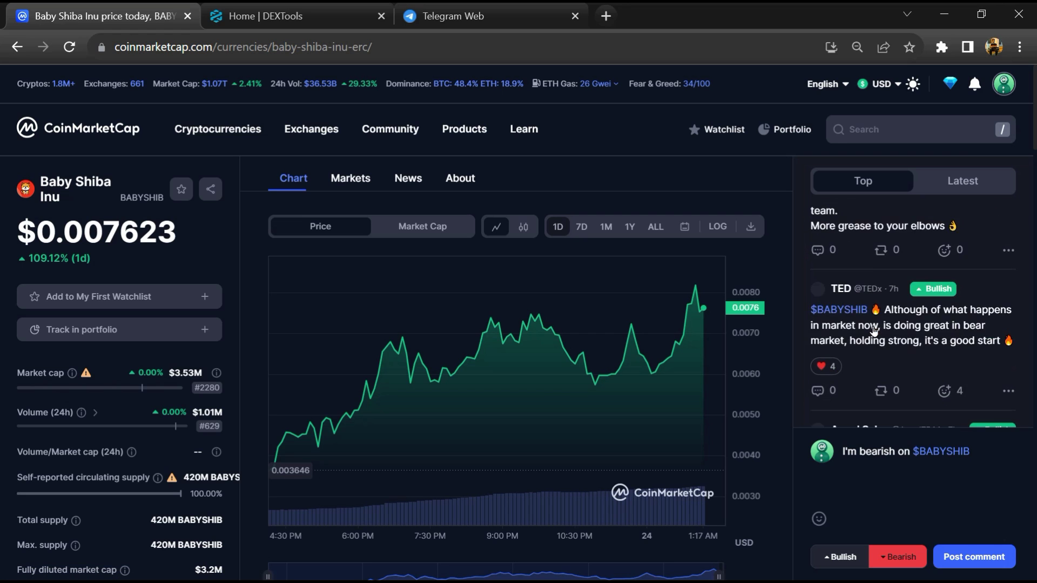
scroll(874, 331, "down", 3)
scroll(873, 330, "down", 3)
scroll(874, 330, "down", 3)
scroll(874, 330, "down", 3)
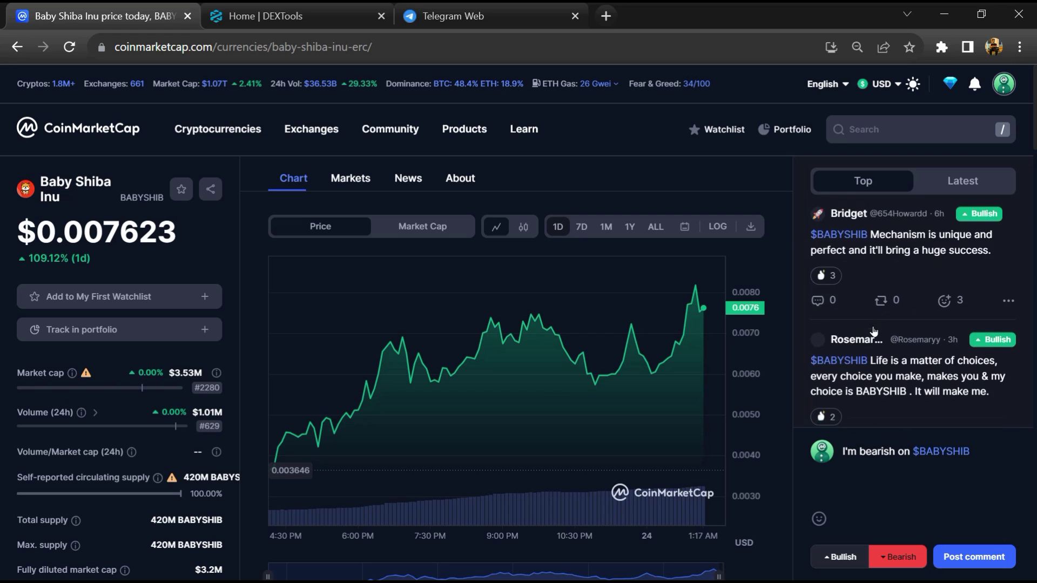
scroll(874, 330, "down", 3)
scroll(873, 330, "down", 3)
scroll(873, 330, "down", 3)
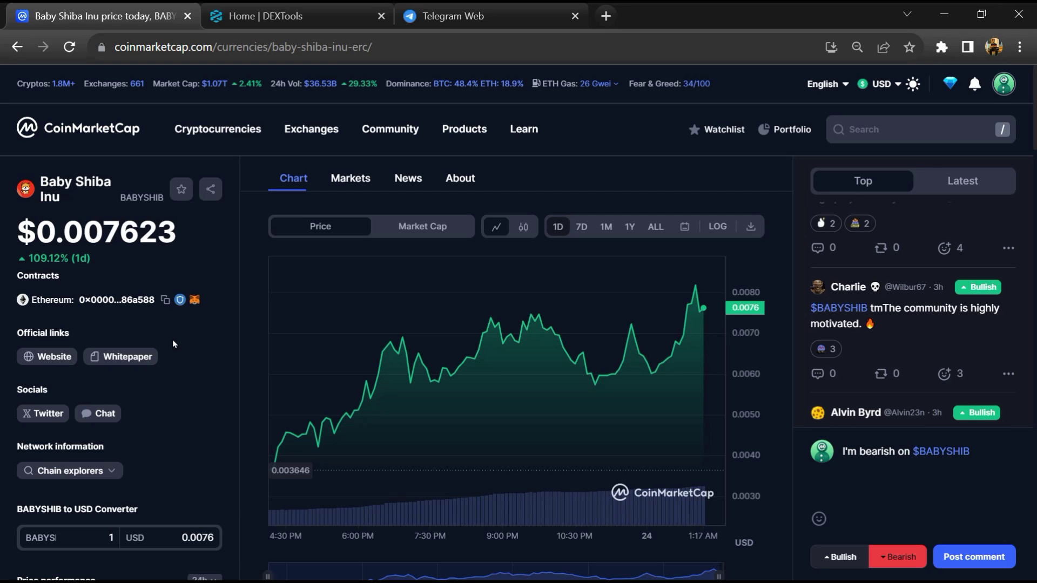
left_click(165, 300)
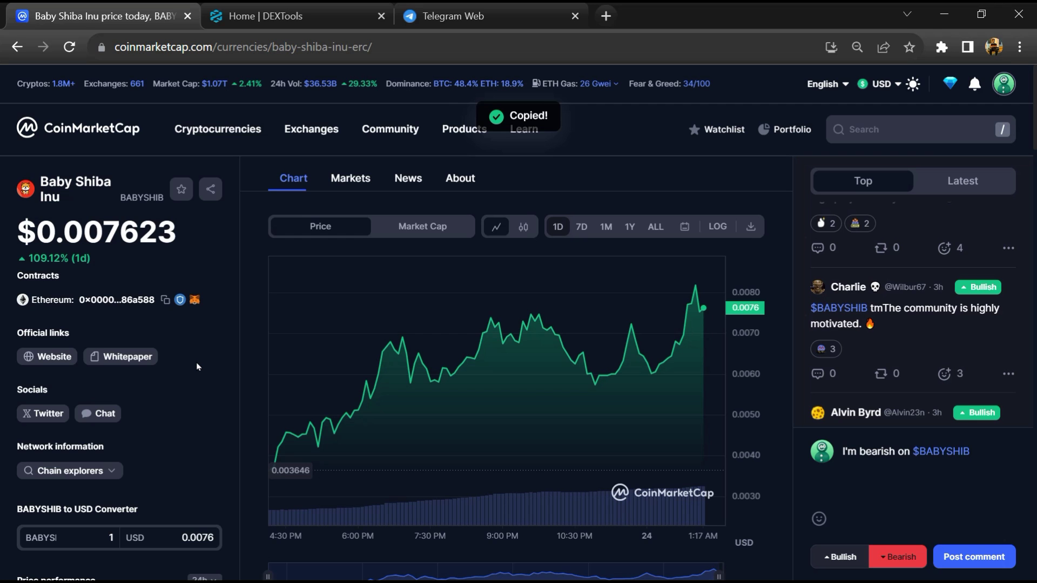
left_click(307, 16)
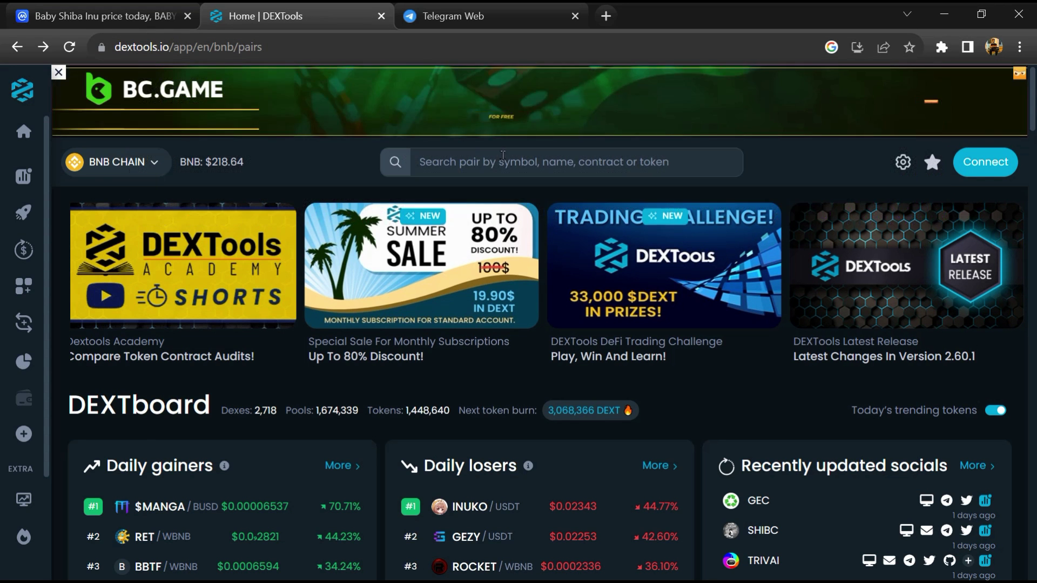
- Paste the BABYSHIB contract address into DEXTools search and open the BABYSHIB/WETH result
left_click(511, 161)
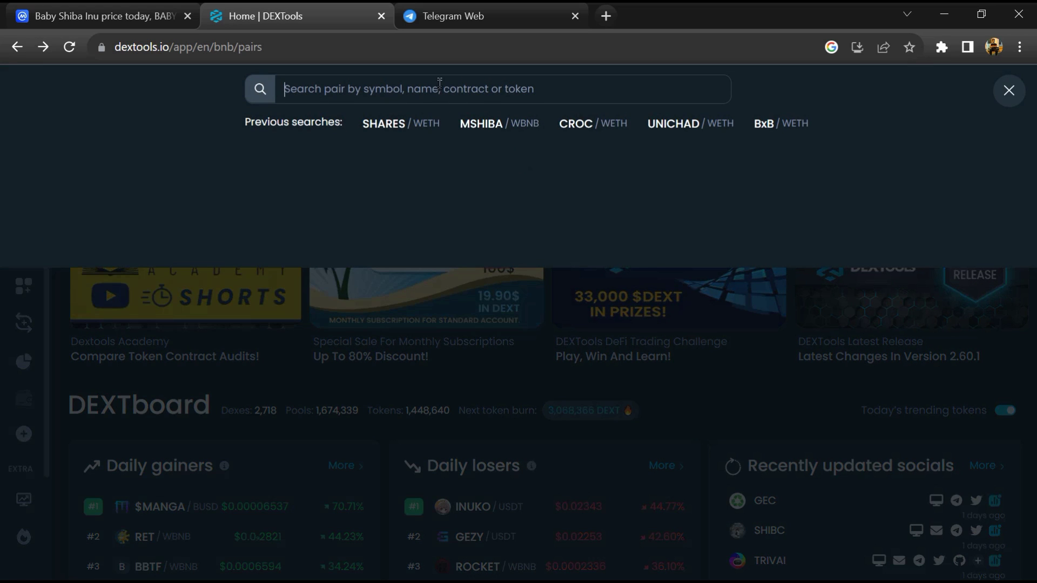
right_click(440, 83)
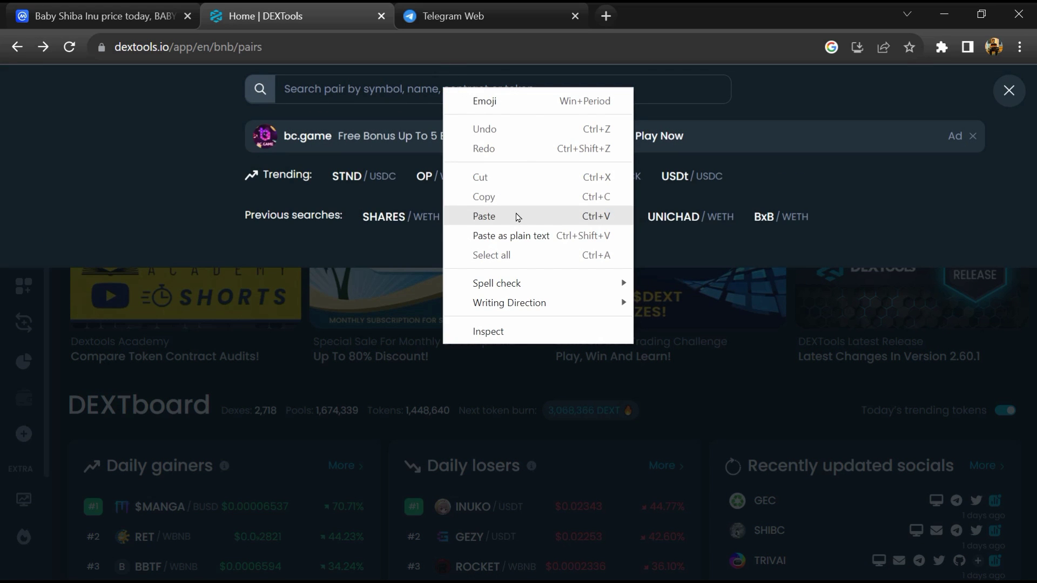
left_click(516, 216)
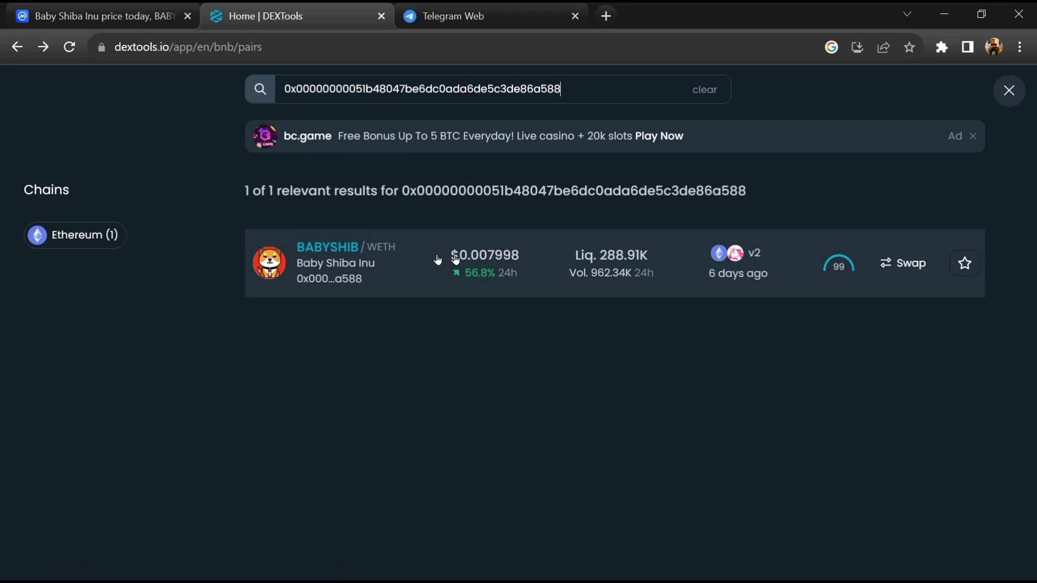
left_click(373, 248)
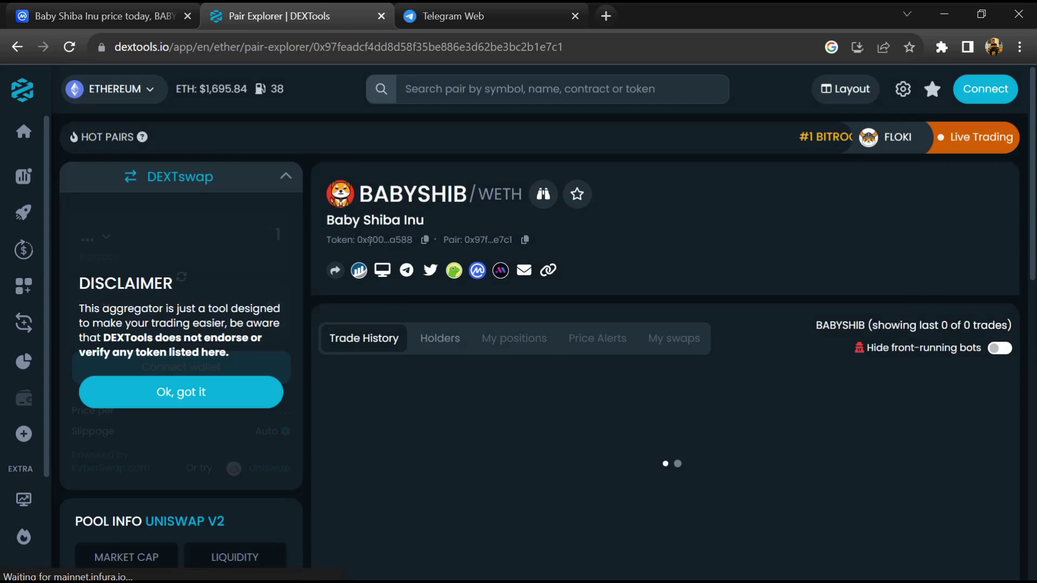
scroll(135, 346, "down", 5)
scroll(135, 345, "down", 5)
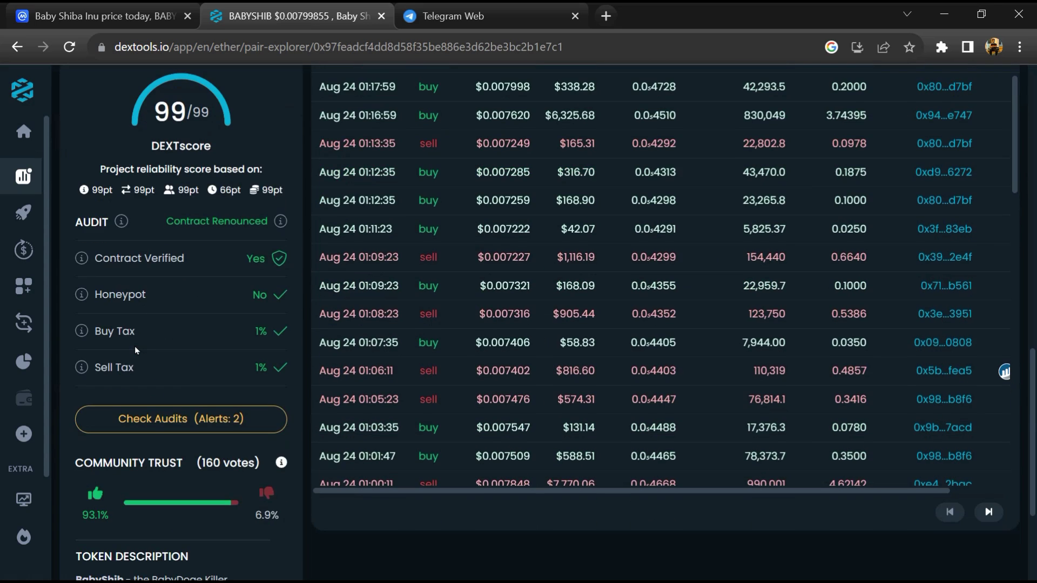
scroll(135, 347, "down", 4)
- Highlight the community trust votes (93.1% positive, 6.9% negative), then bring up the audit scan
double_click(129, 273)
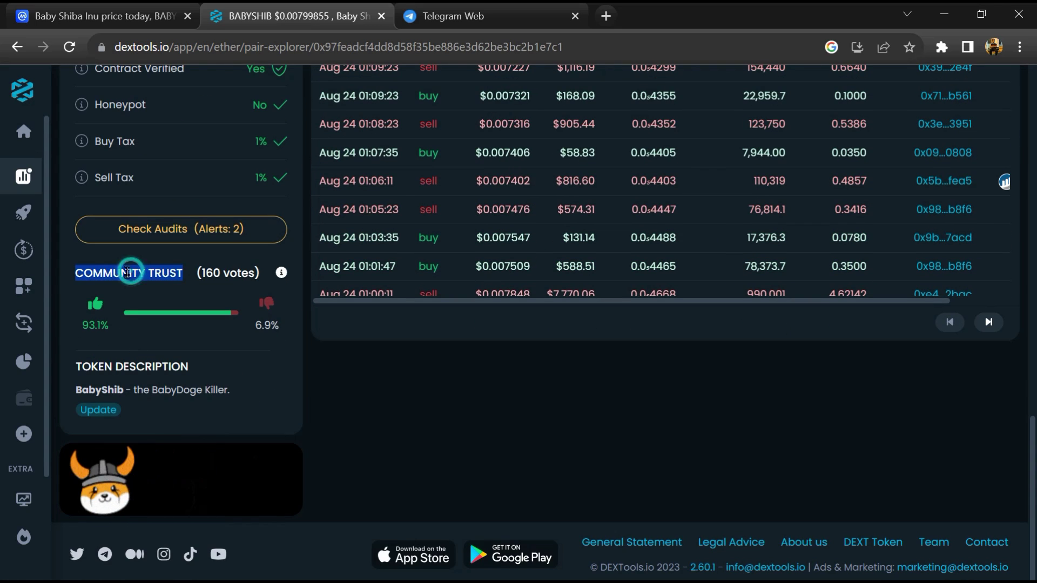
double_click(90, 325)
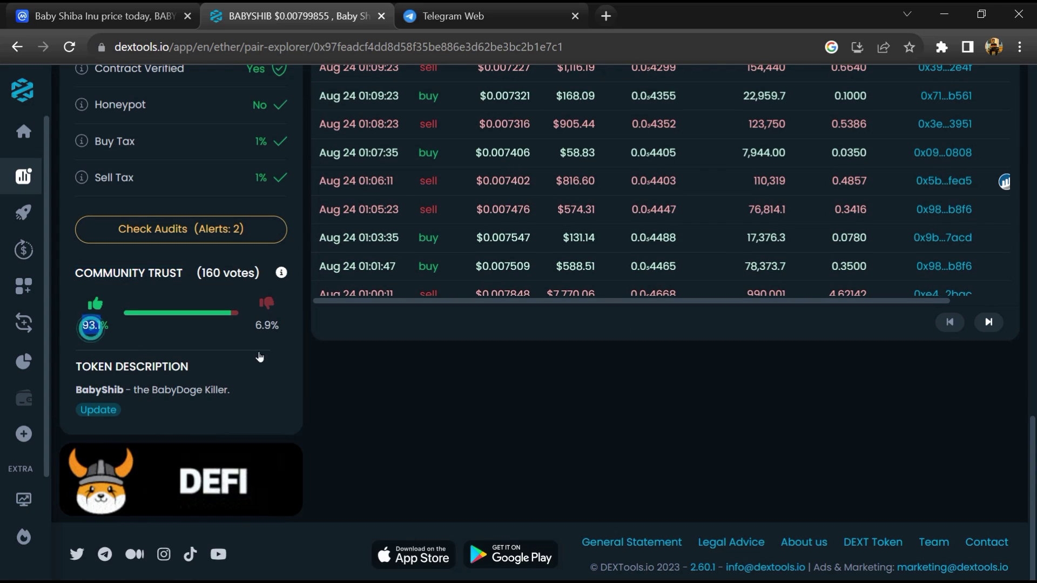
double_click(263, 325)
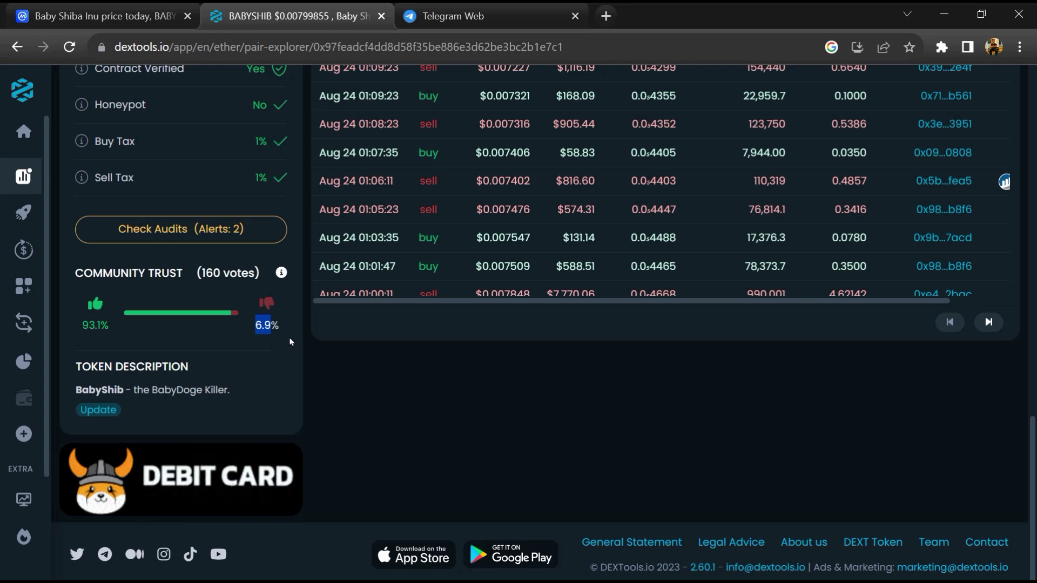
left_click(290, 341)
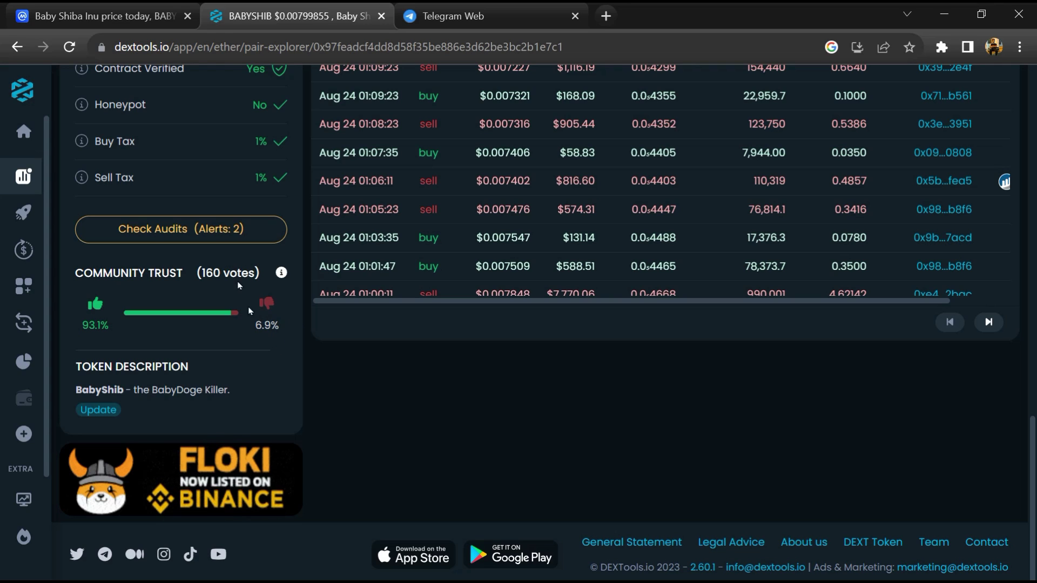
left_click(210, 233)
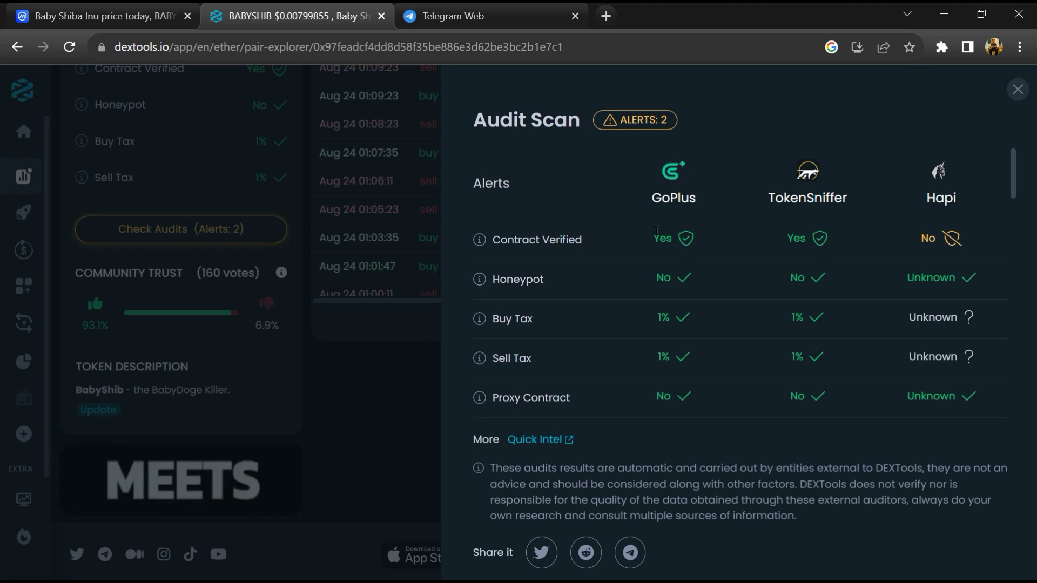
scroll(657, 243, "down", 5)
scroll(710, 301, "down", 3)
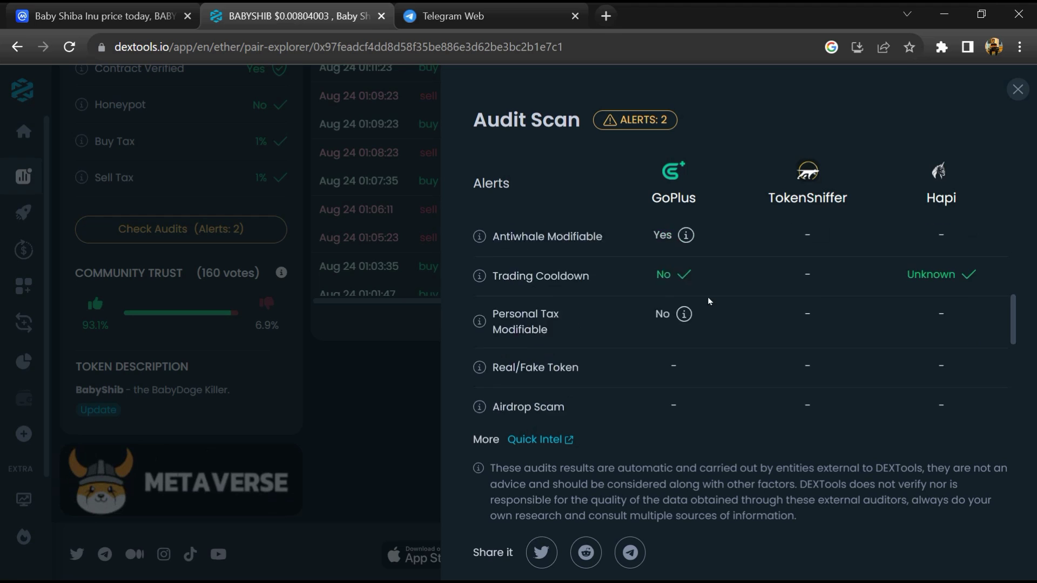
scroll(709, 301, "up", 3)
left_click_drag(507, 370, 657, 369)
- Close the audit scan and go back to the CoinMarketCap Baby Shiba Inu tab
left_click(1017, 89)
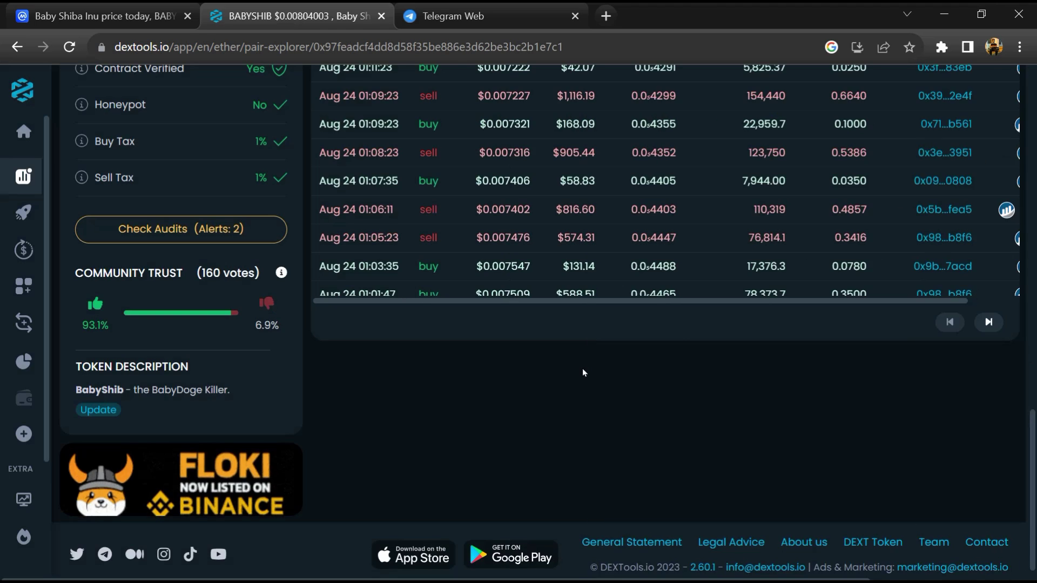
scroll(599, 311, "up", 5)
scroll(599, 311, "down", 2)
scroll(598, 311, "down", 3)
scroll(599, 310, "down", 3)
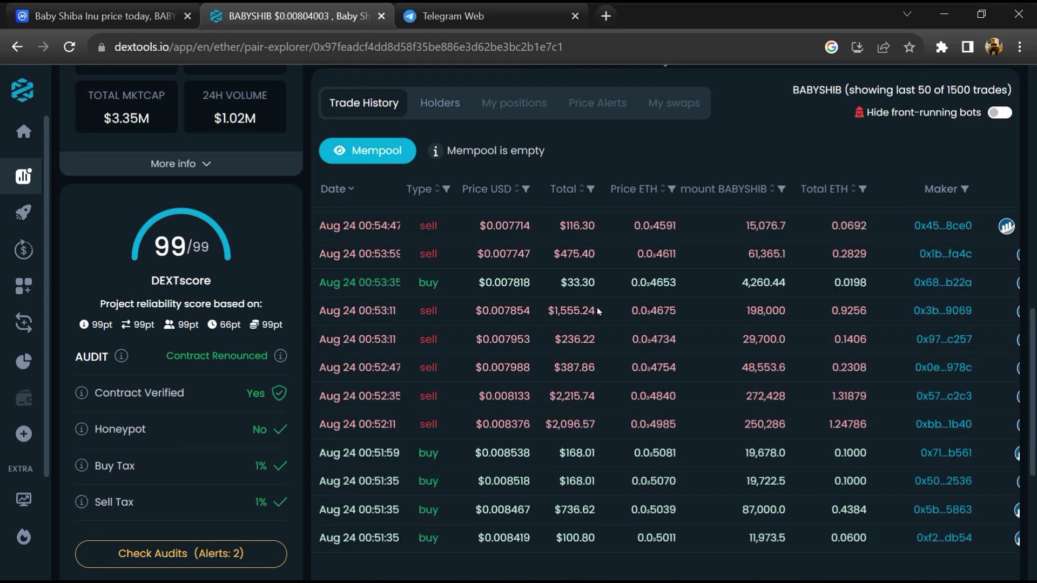
scroll(600, 311, "down", 3)
scroll(598, 311, "down", 2)
scroll(596, 316, "down", 2)
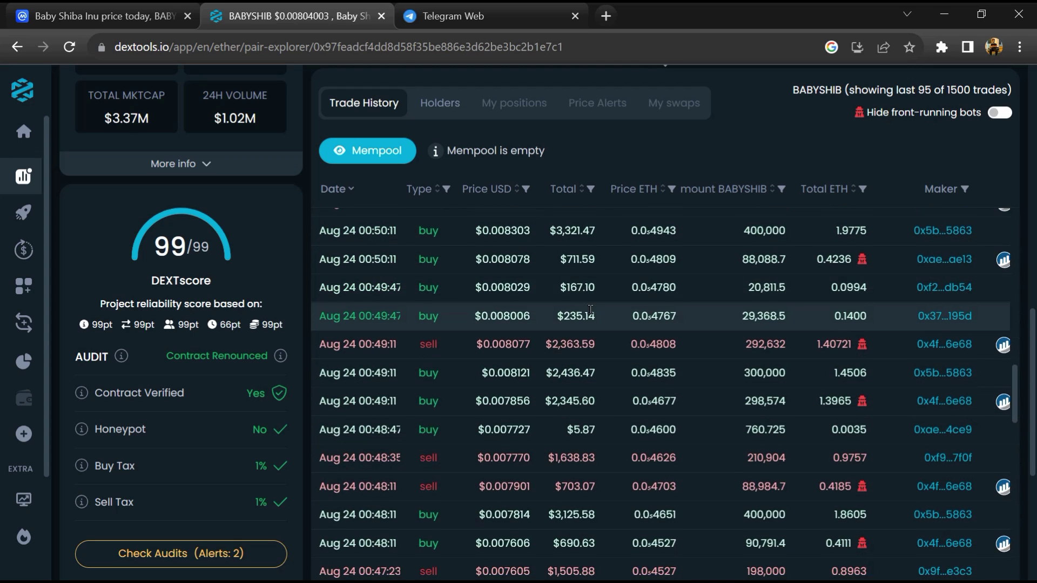
scroll(591, 310, "down", 3)
scroll(590, 310, "down", 3)
scroll(591, 311, "down", 2)
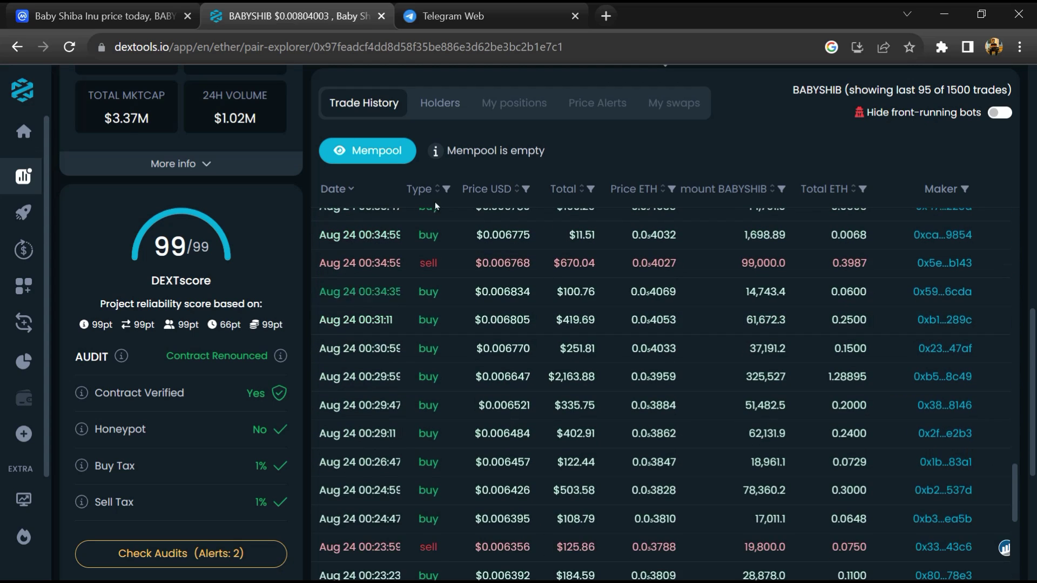
left_click(68, 23)
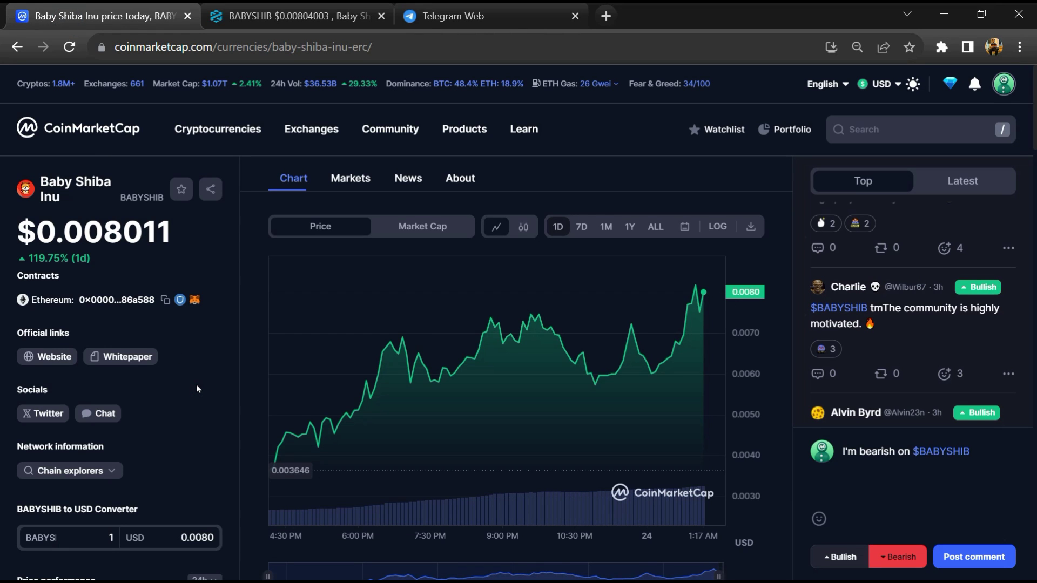
- Expand the markets table to full width and cycle the CEX, DEX and ALL filters and pairs dropdown
left_click(351, 178)
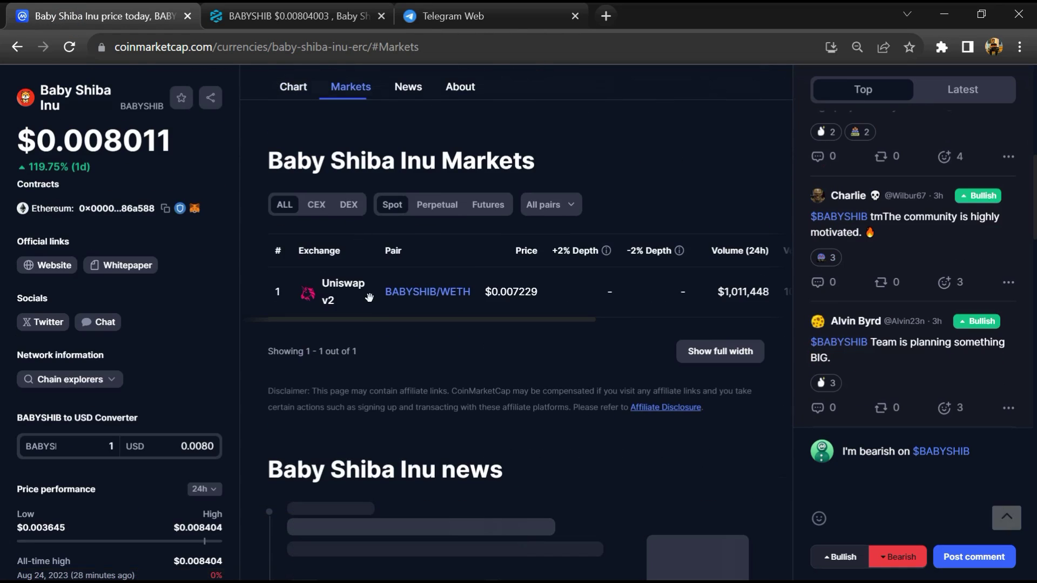
left_click(378, 321)
left_click(710, 351)
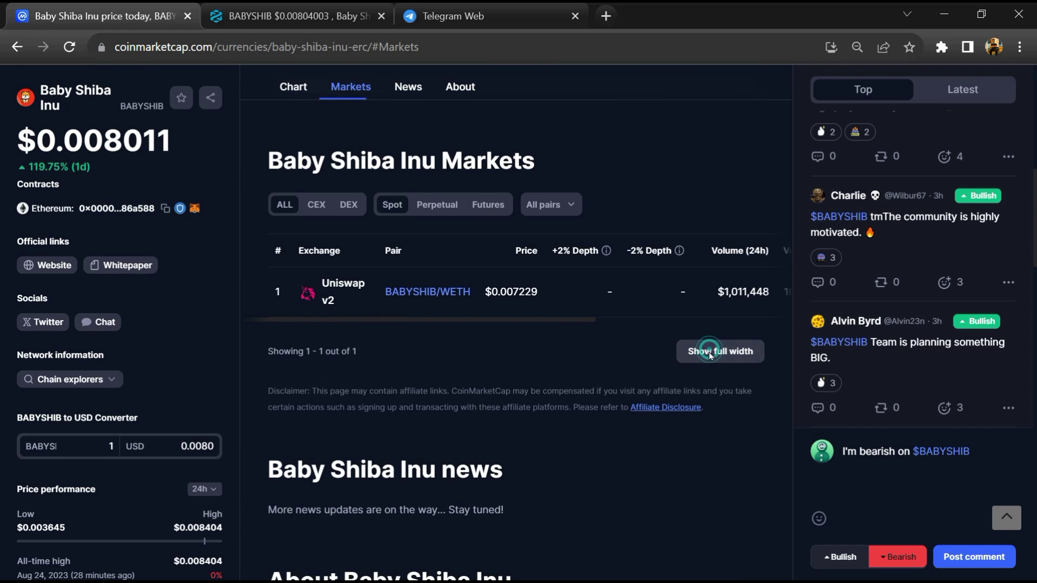
left_click(632, 266)
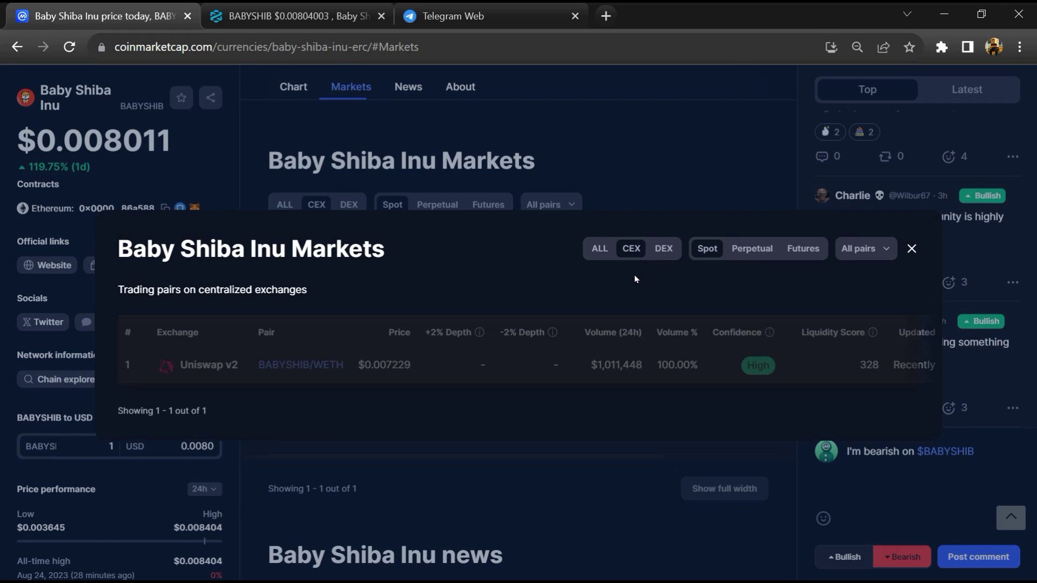
left_click(570, 178)
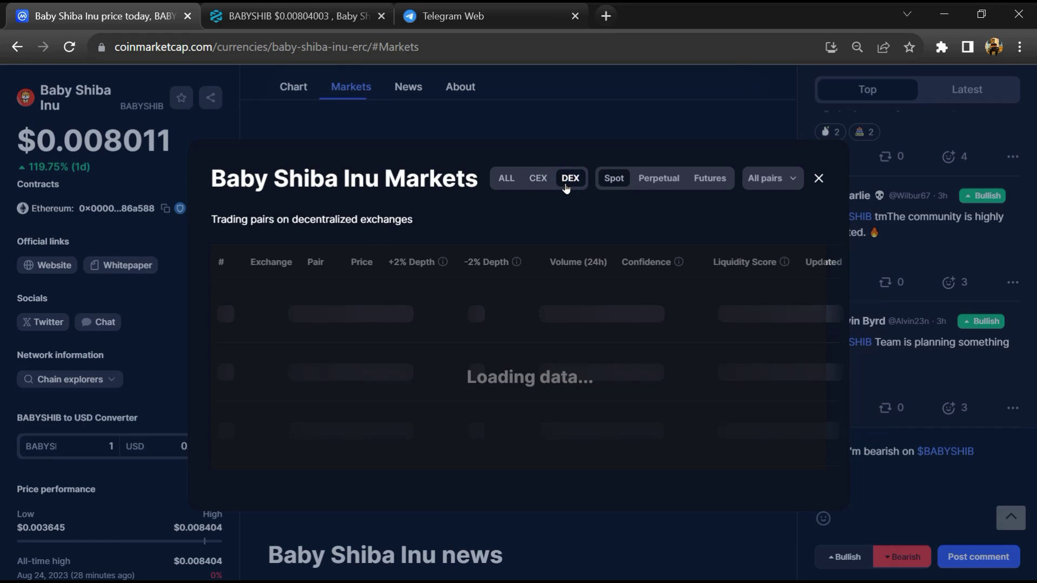
left_click(505, 249)
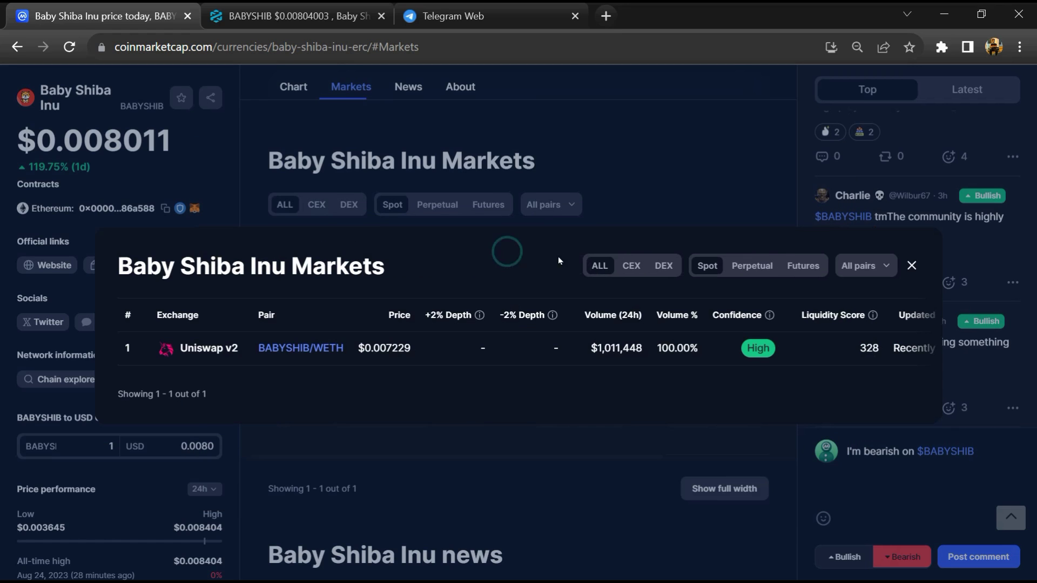
left_click(863, 266)
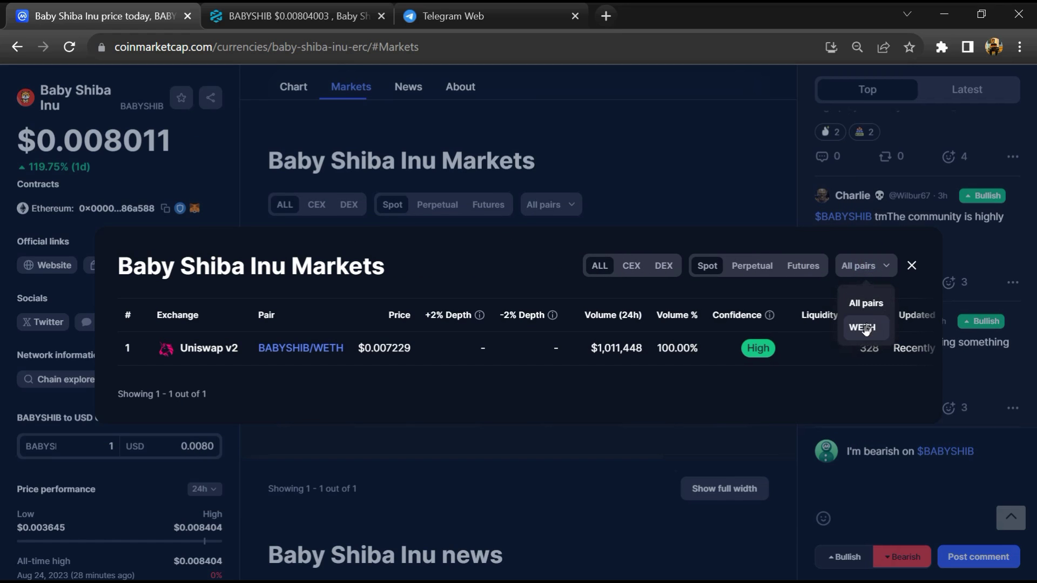
left_click(856, 381)
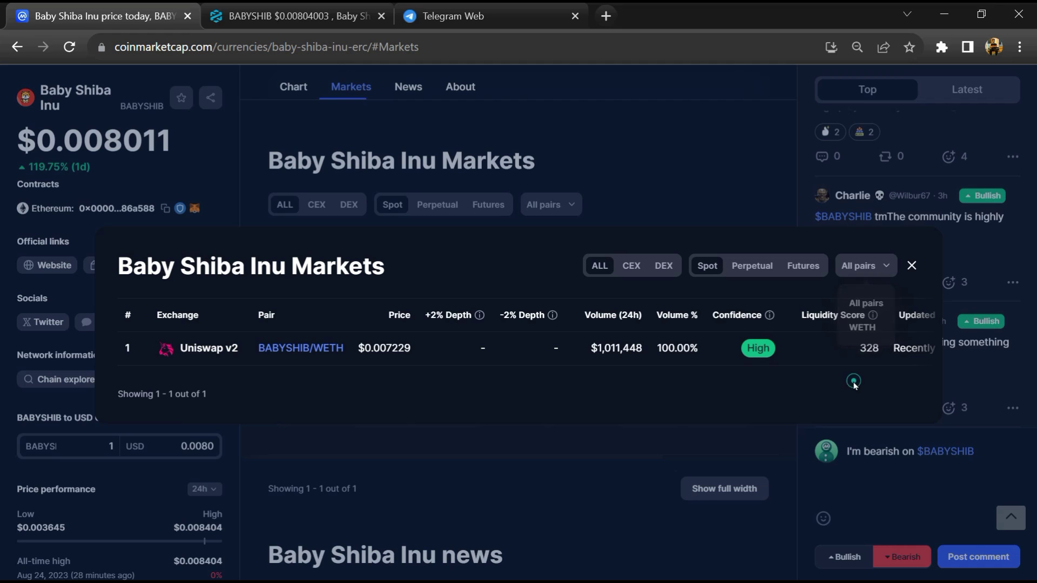
left_click(910, 266)
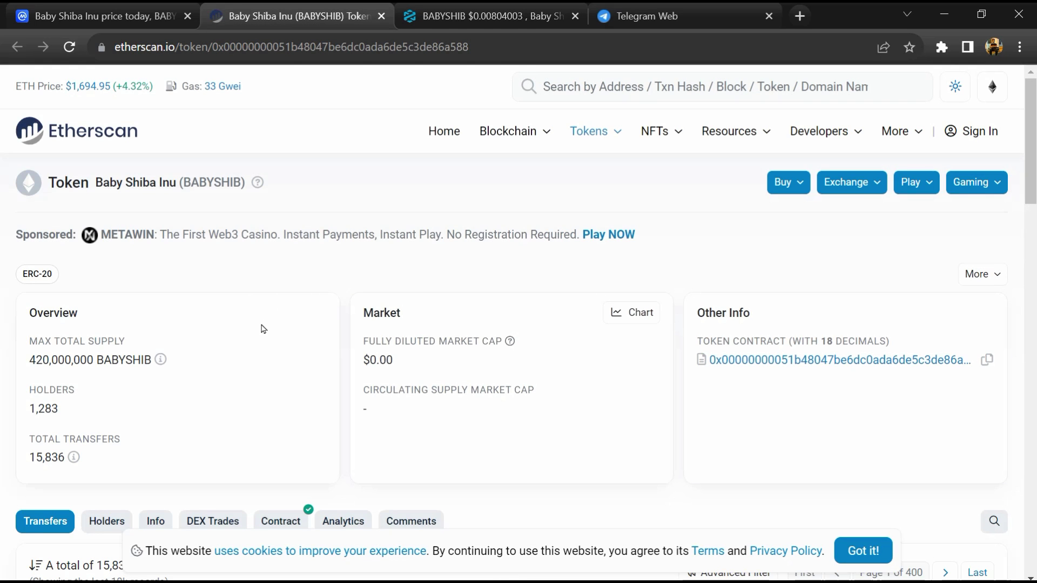
- Highlight the 1,283 holder count in Etherscan's Overview, then clear the selection
left_click_drag(27, 388, 59, 409)
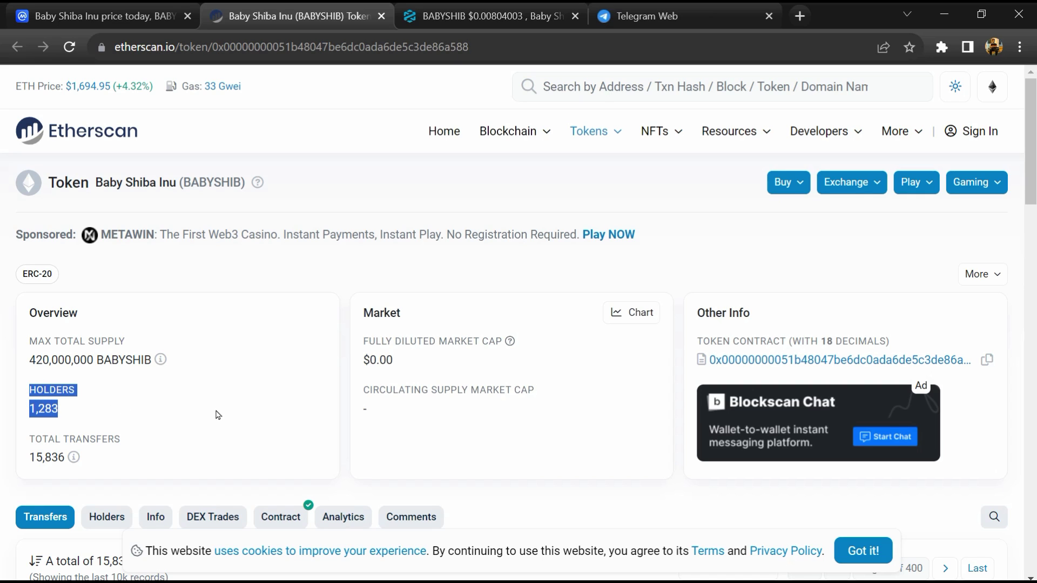
left_click(216, 415)
scroll(215, 415, "down", 4)
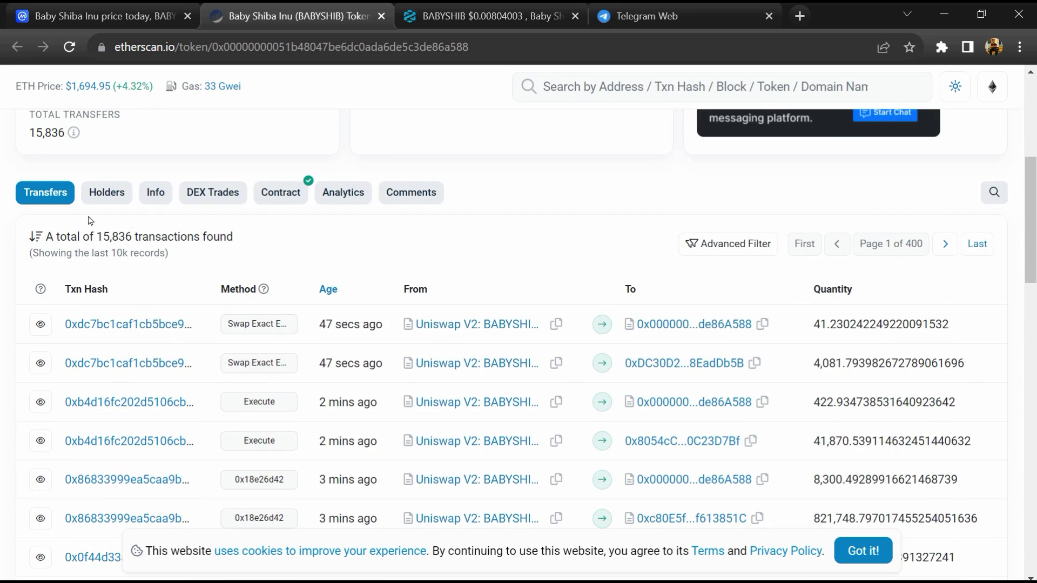
- Open the Holders tab, topped by UNCX Token Vesting at 4.98% and Uniswap V2 at 4.30%
left_click(106, 195)
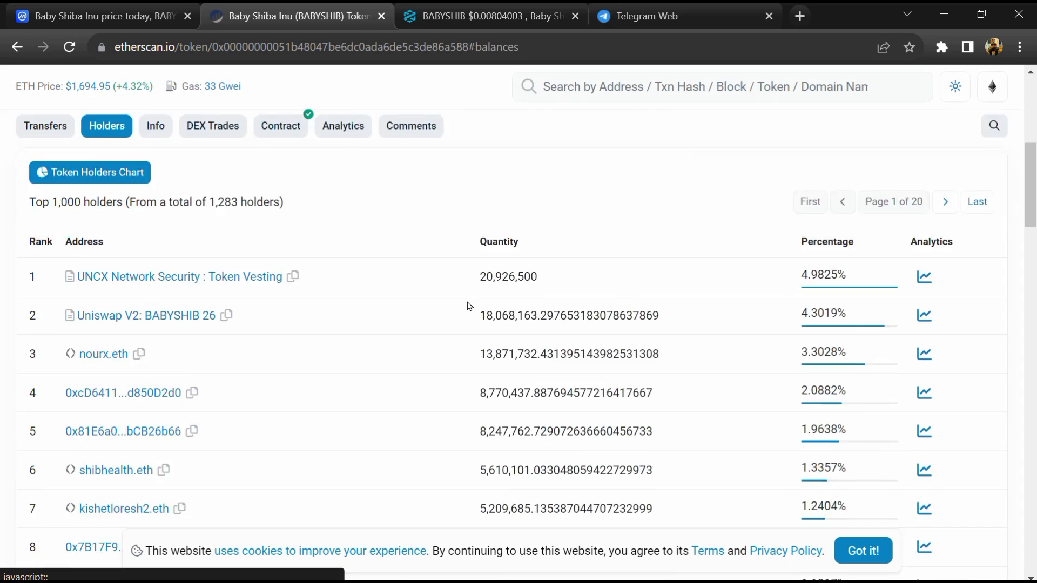
scroll(522, 315, "down", 3)
scroll(522, 314, "down", 3)
scroll(630, 328, "down", 3)
scroll(630, 328, "down", 3)
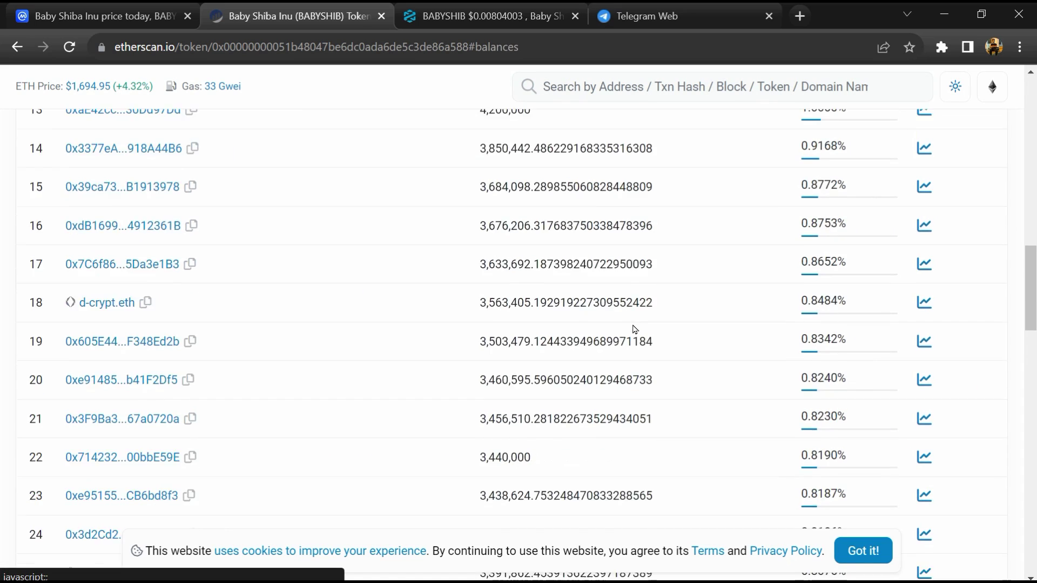
scroll(632, 329, "down", 3)
scroll(634, 333, "down", 3)
scroll(634, 332, "down", 3)
scroll(634, 332, "down", 4)
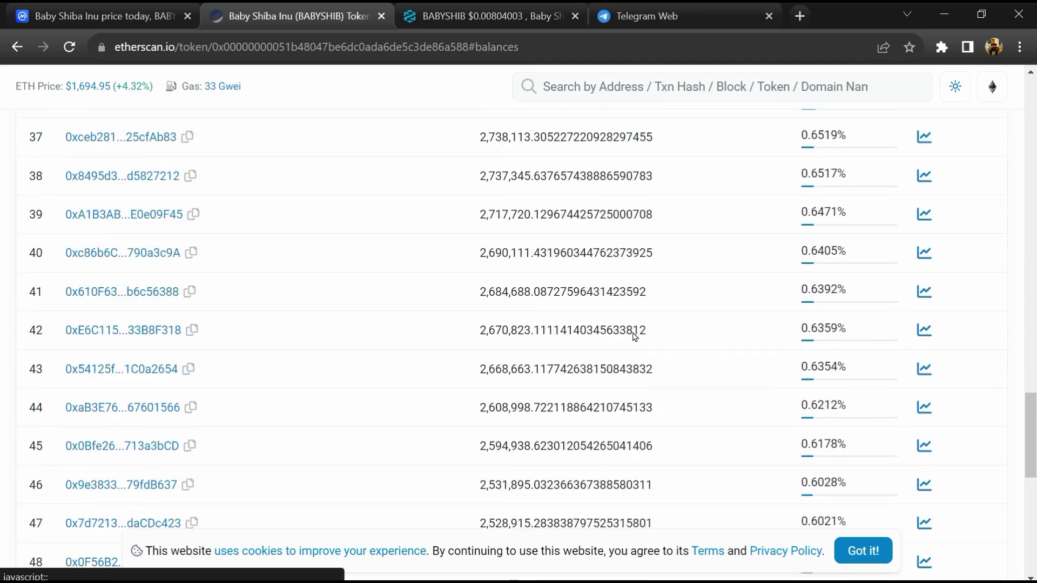
scroll(633, 332, "down", 1)
scroll(632, 337, "down", 2)
scroll(633, 337, "up", 5)
scroll(632, 338, "up", 3)
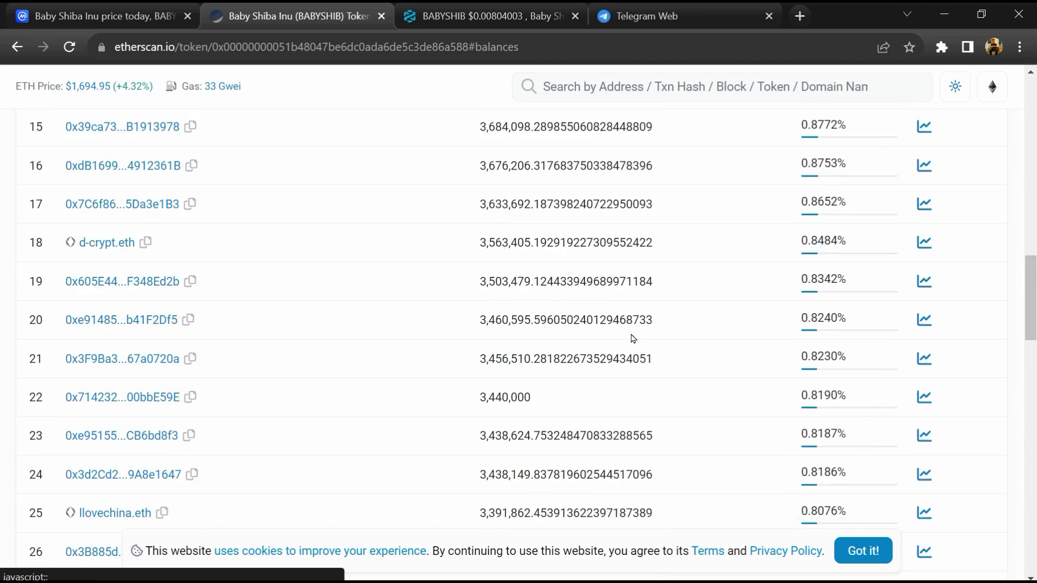
scroll(632, 338, "up", 1)
scroll(632, 338, "up", 4)
scroll(632, 337, "up", 2)
scroll(632, 337, "up", 2)
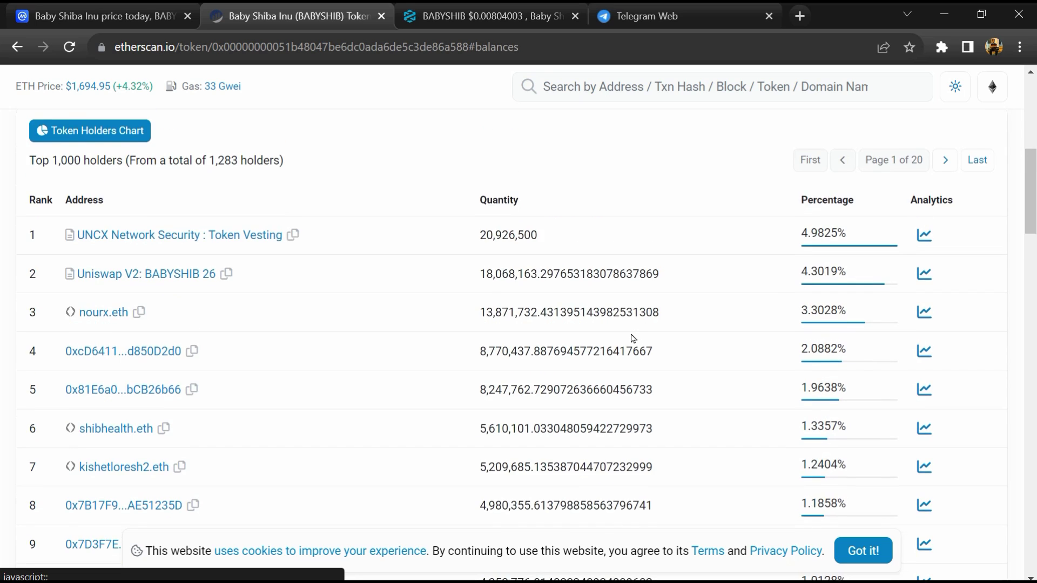
scroll(633, 338, "up", 1)
scroll(634, 337, "down", 1)
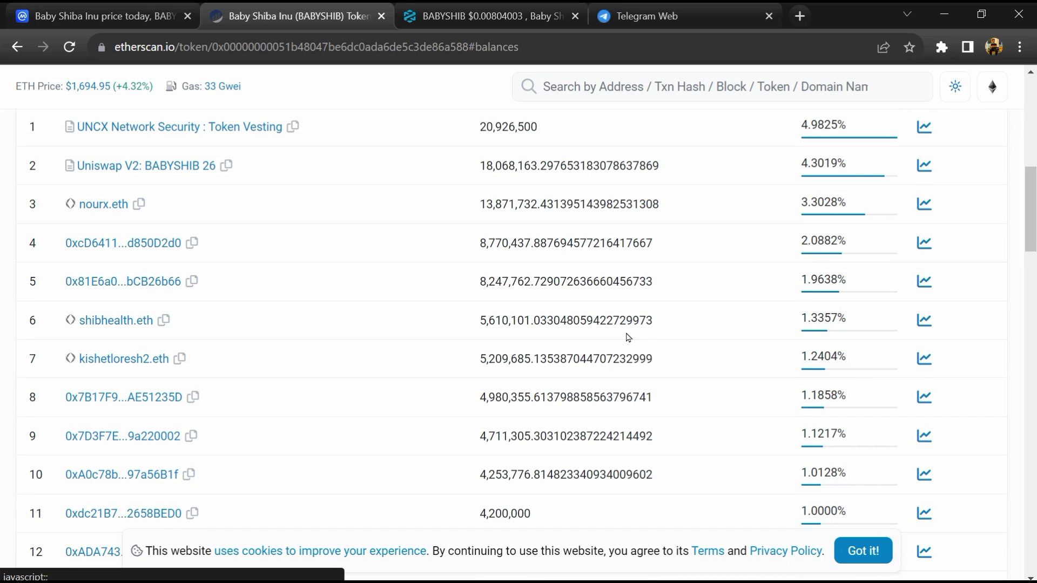